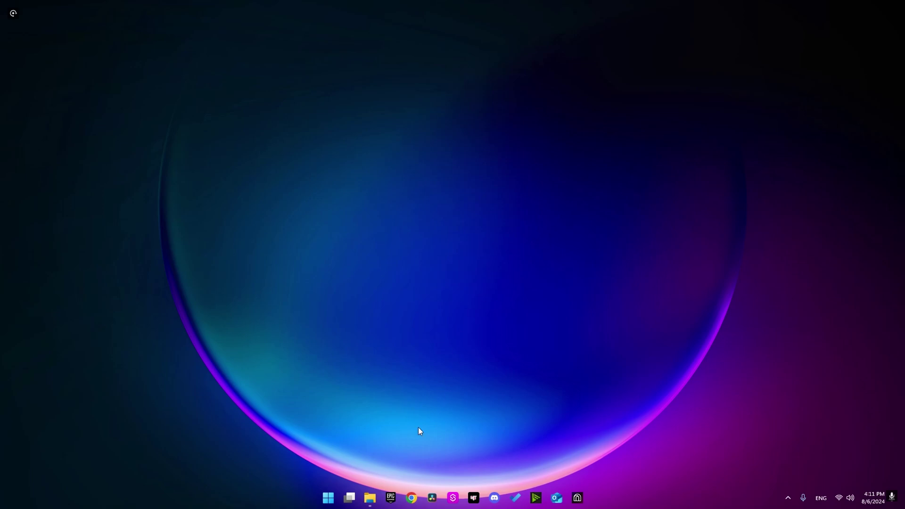
Extract the Kinetic Rush starter files zip to the suggested folder.
left_click(371, 497)
right_click(135, 86)
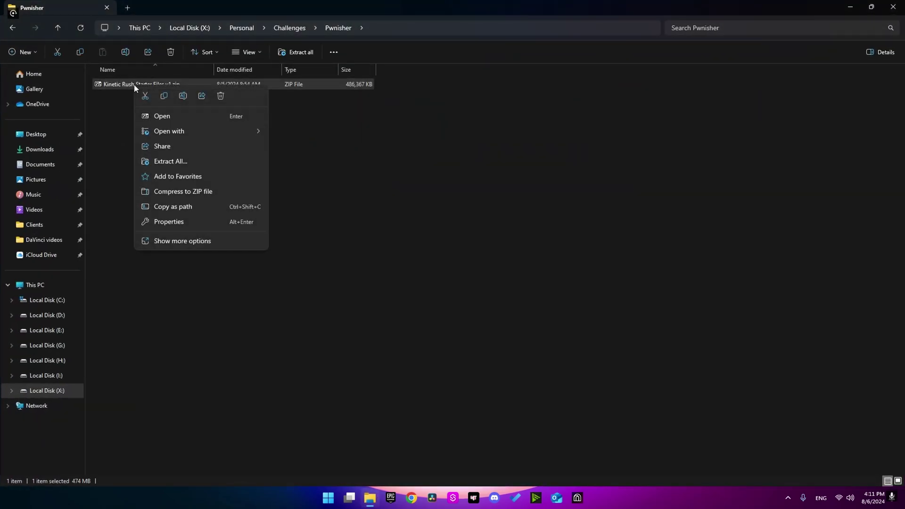
left_click(160, 163)
left_click(537, 339)
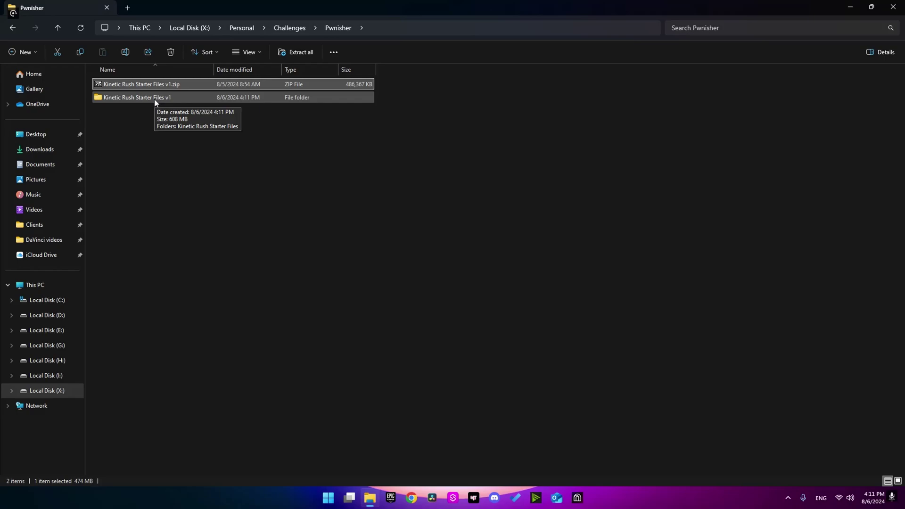
Extract KineticRushTemplate.zip from Templates > UNREAL and launch the KineticRushTemplate1 project.
double_click(154, 97)
double_click(139, 88)
double_click(139, 110)
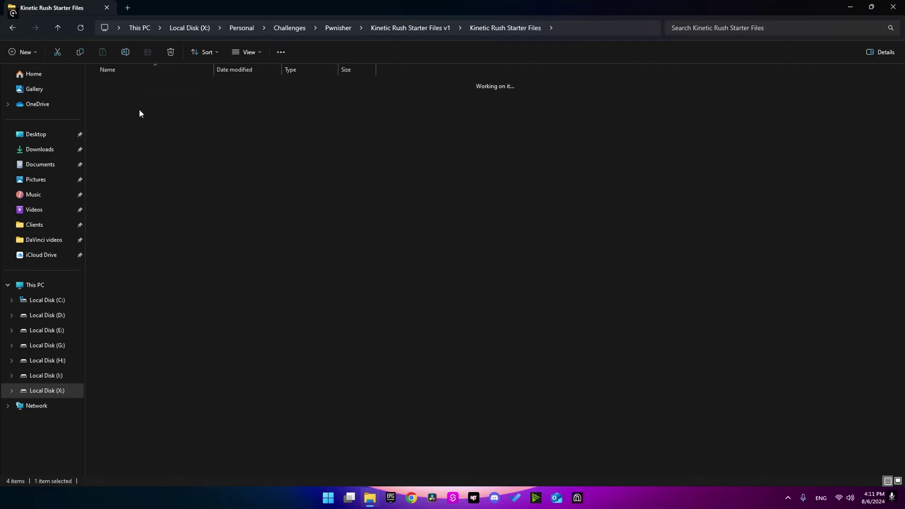
double_click(140, 121)
right_click(131, 89)
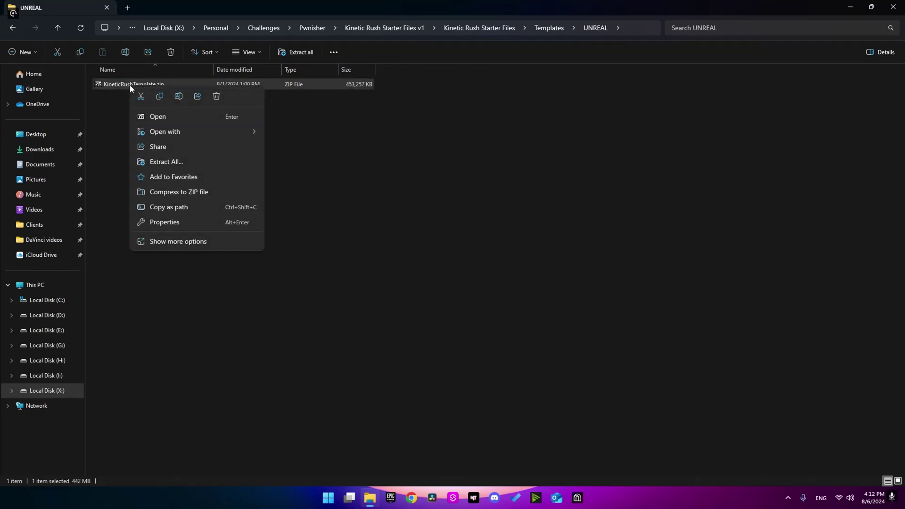
left_click(178, 161)
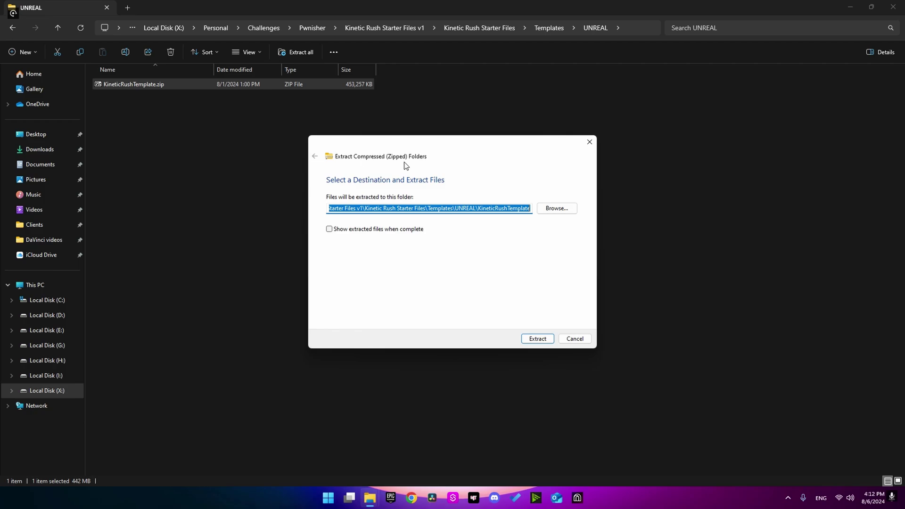
left_click(541, 341)
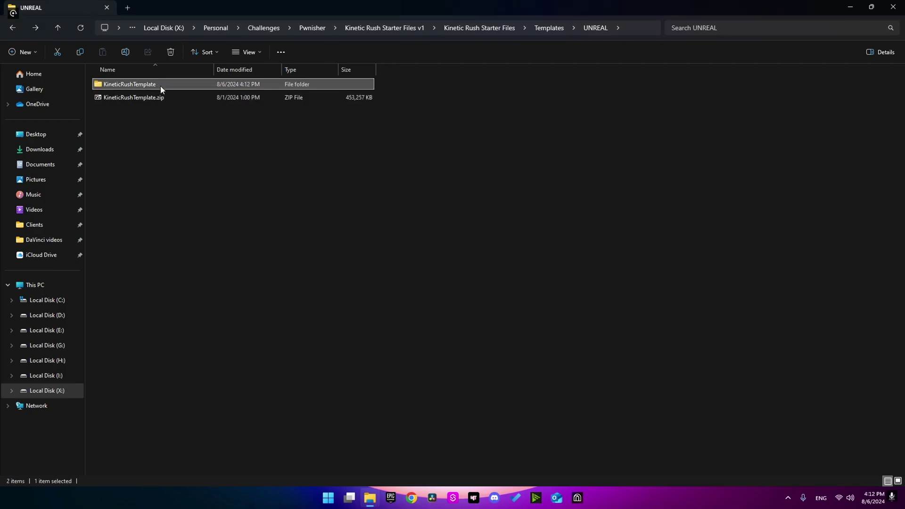
double_click(160, 86)
double_click(157, 114)
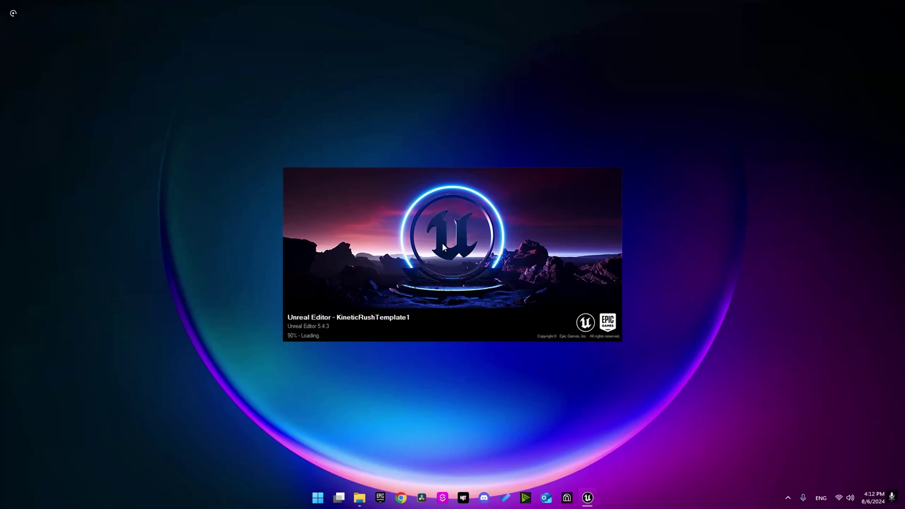
Add the local WS_Stephane MetaHuman through Quixel Bridge, then return to Content Browser 1.
key("super+d")
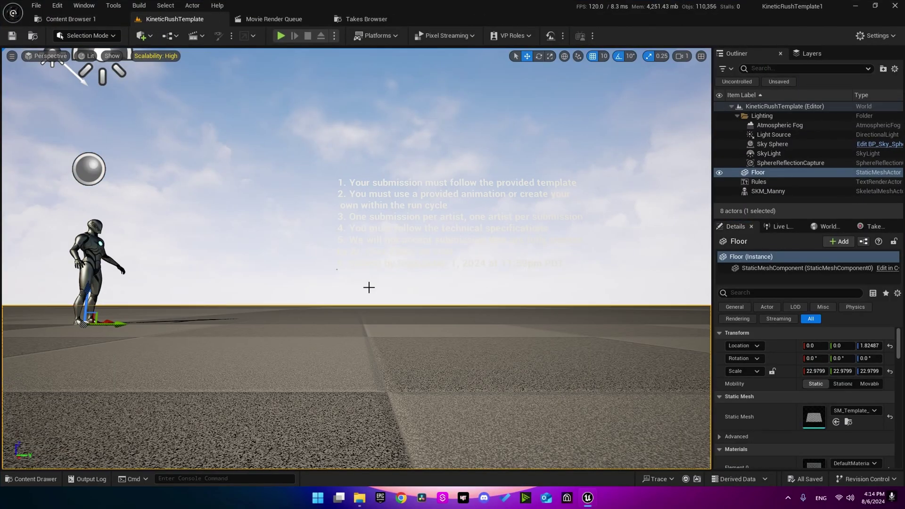
left_click(141, 36)
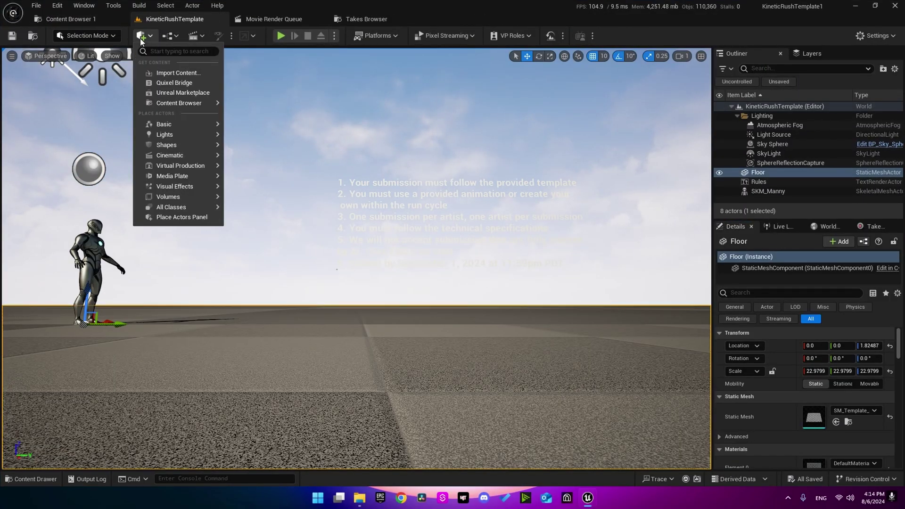
left_click(164, 83)
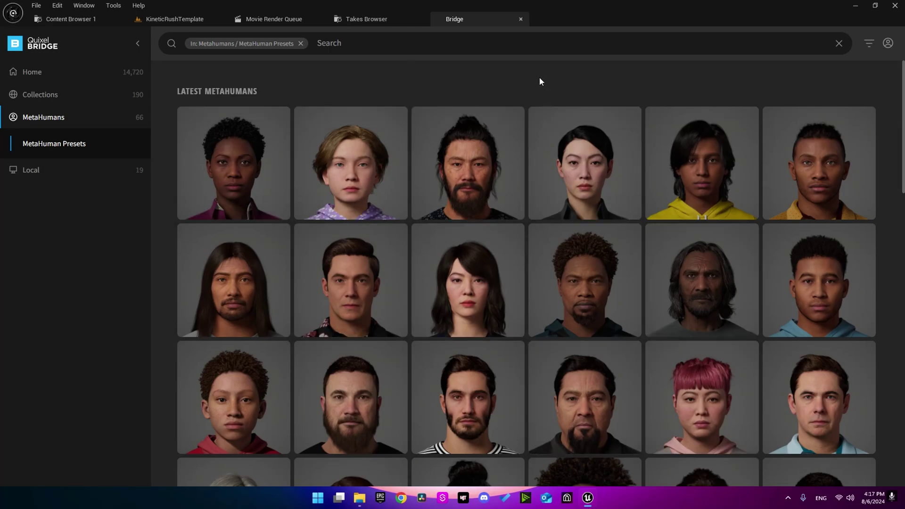
left_click(57, 183)
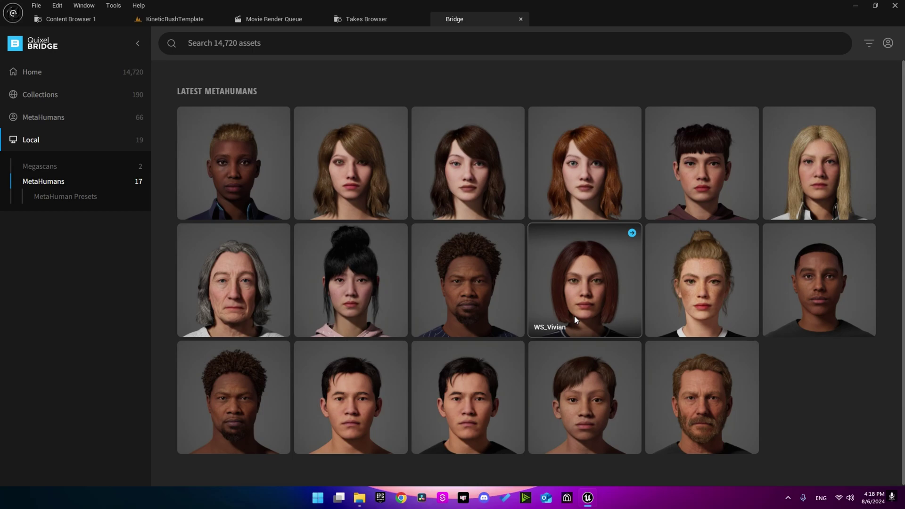
left_click(263, 288)
left_click(355, 210)
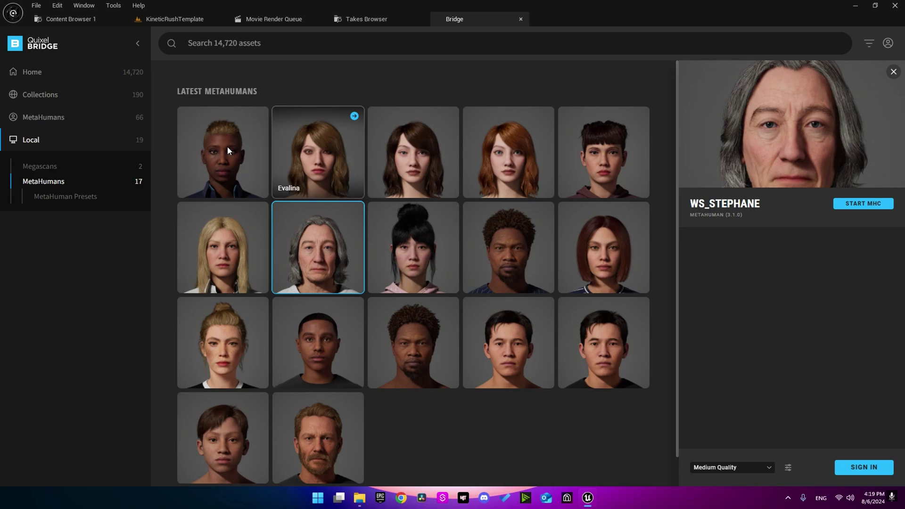
left_click(74, 20)
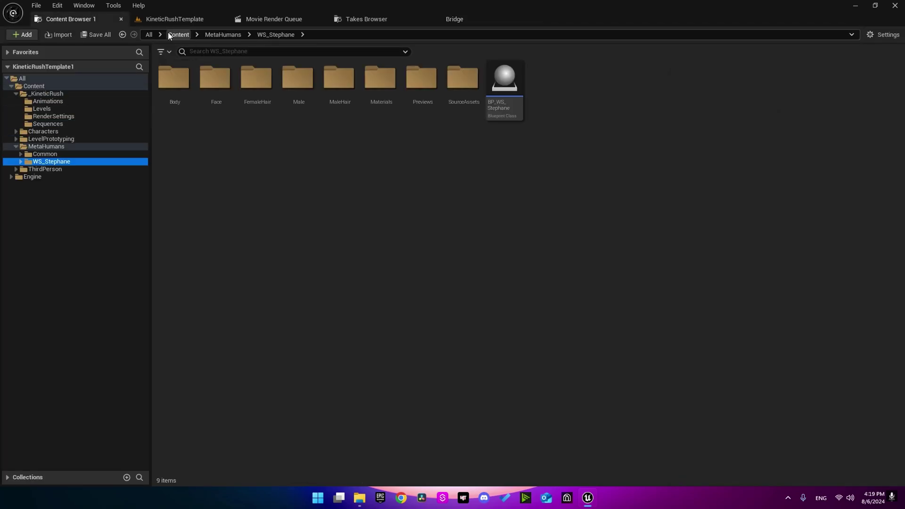
Open BP_WS_Stephane and restart the editor when prompted.
double_click(502, 101)
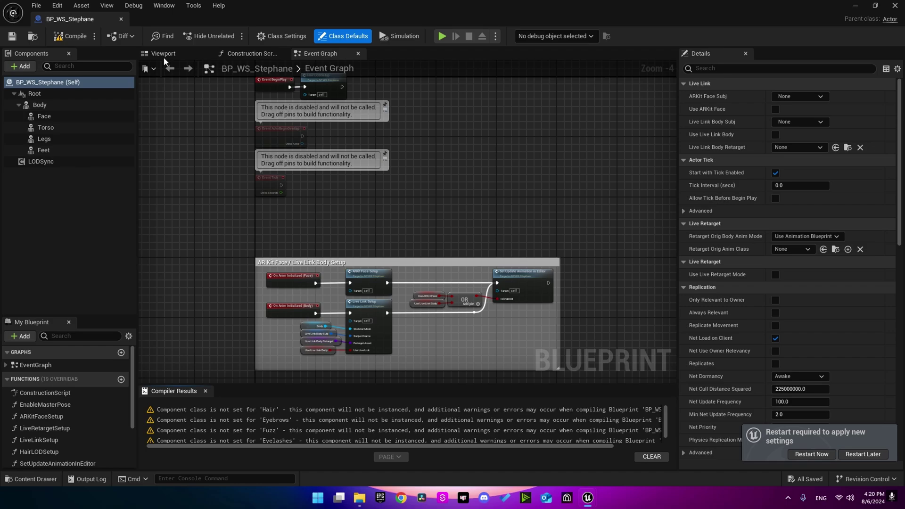
left_click(163, 56)
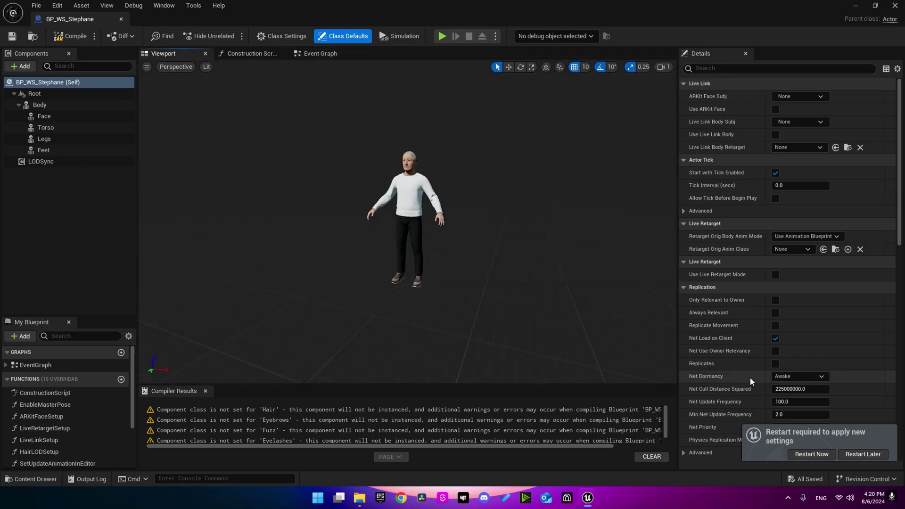
left_click(804, 458)
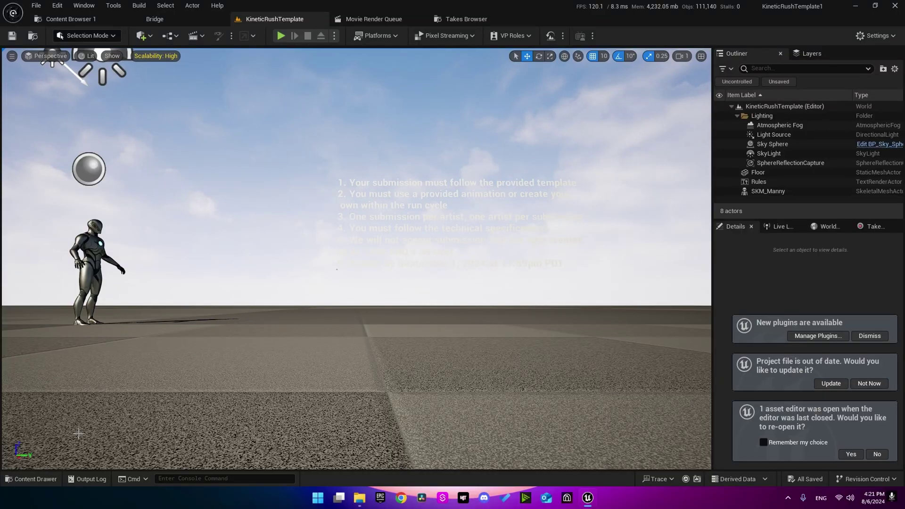
Reopen BP_WS_Stephane from MetaHumans > WS_Stephane and set LODSync's Forced LOD to 0.
left_click(31, 478)
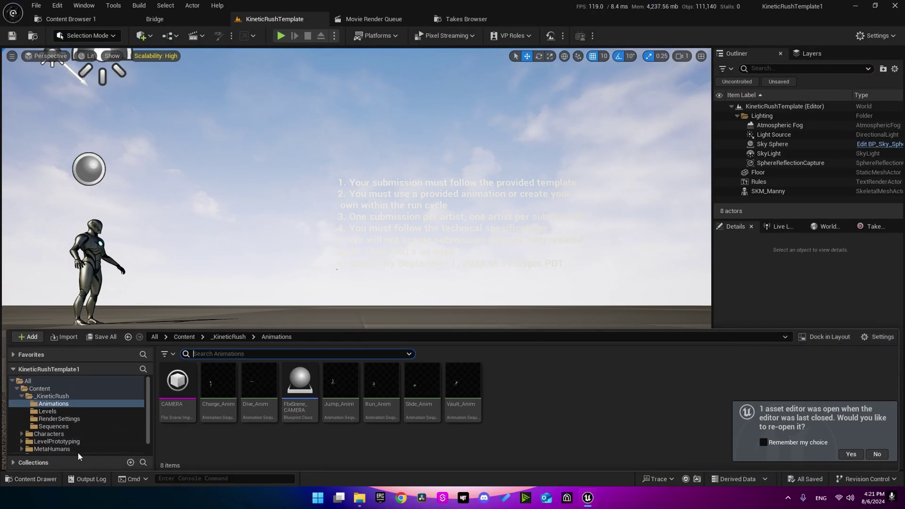
left_click(75, 448)
double_click(227, 381)
double_click(501, 379)
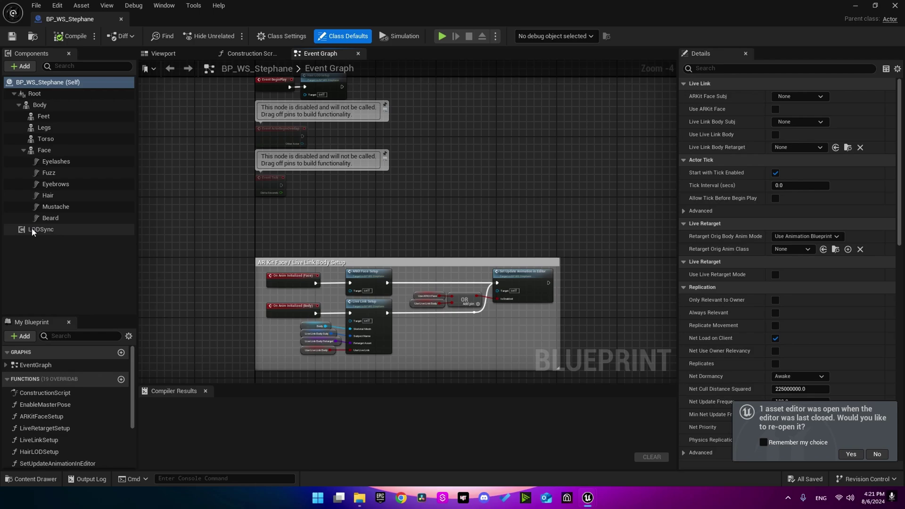
left_click(32, 229)
left_click(788, 198)
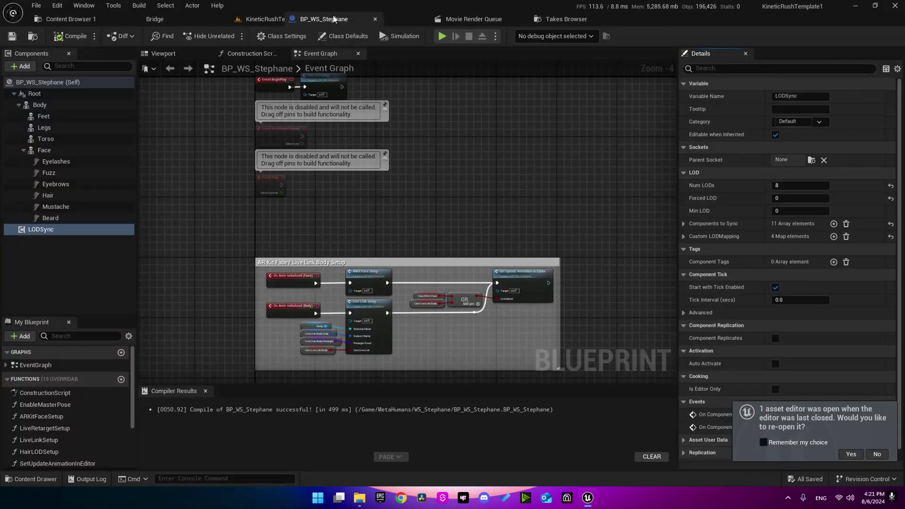
Open Jump_Anim from _KineticRush > Animations to preview it.
left_click(163, 53)
left_click(67, 20)
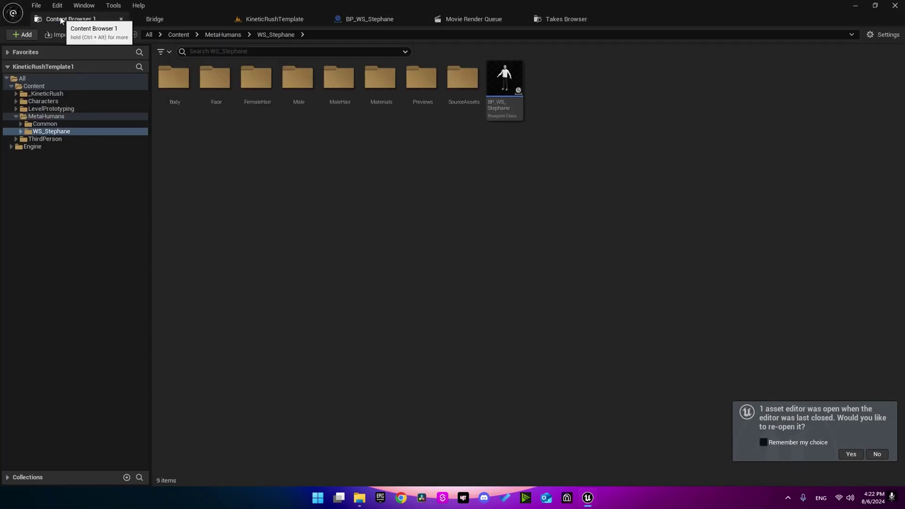
double_click(47, 94)
left_click(51, 101)
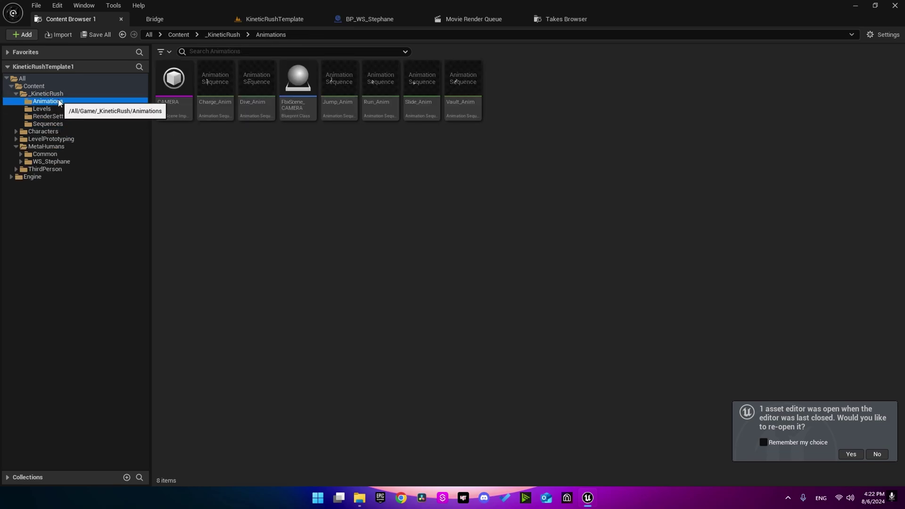
double_click(339, 83)
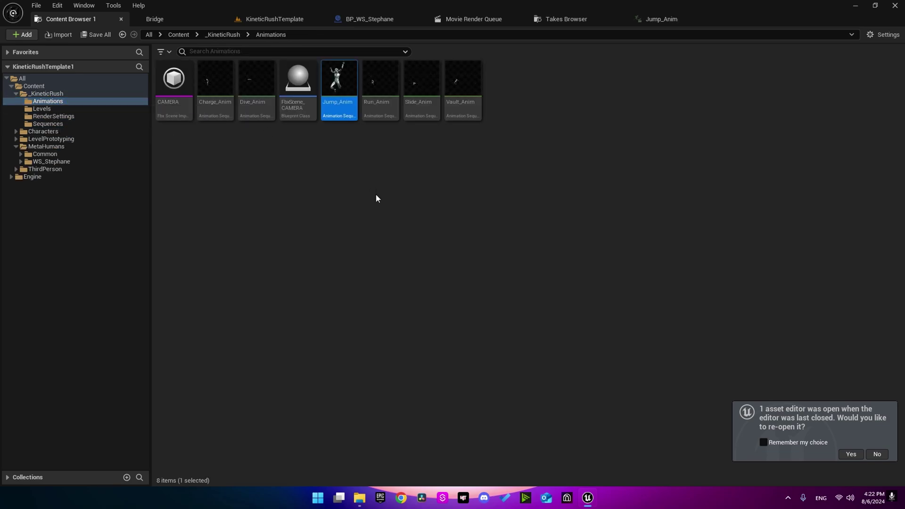
Retarget Jump_Anim to m_med_nrw_body and export its retarget assets into a new _WM folder.
right_click(338, 83)
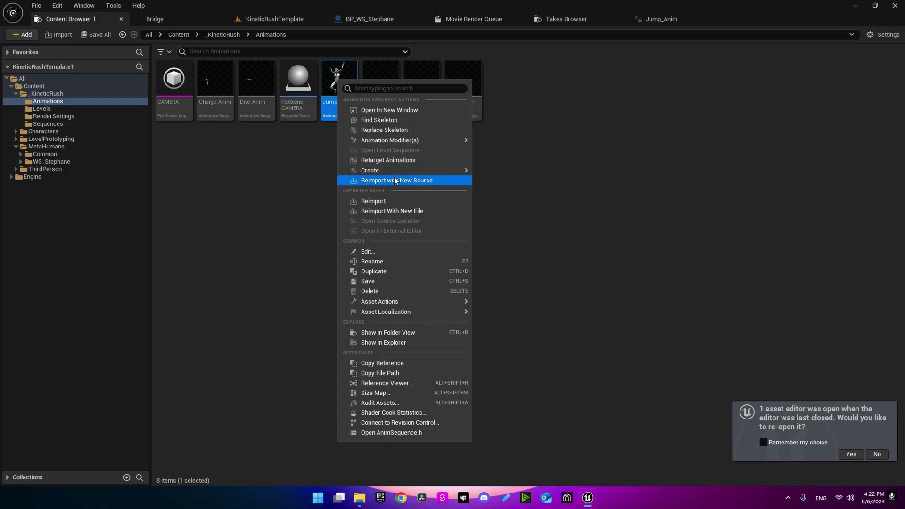
left_click(393, 161)
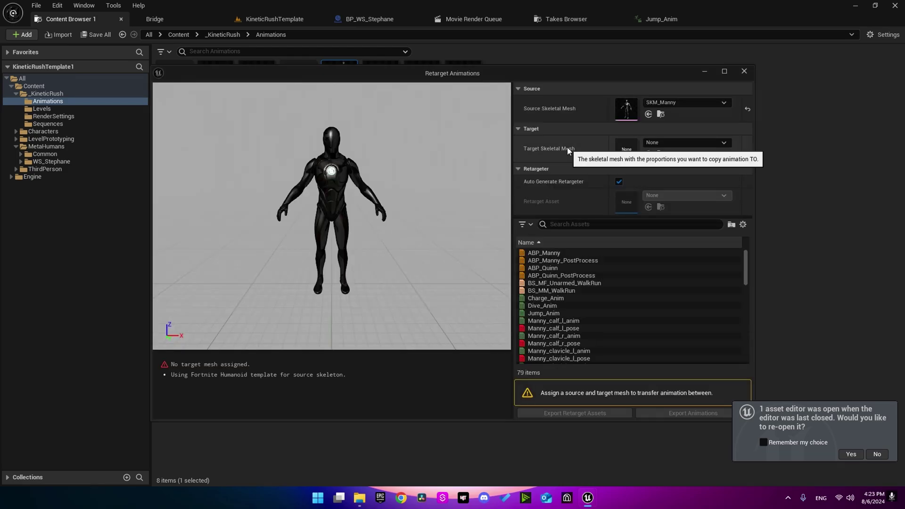
left_click(701, 143)
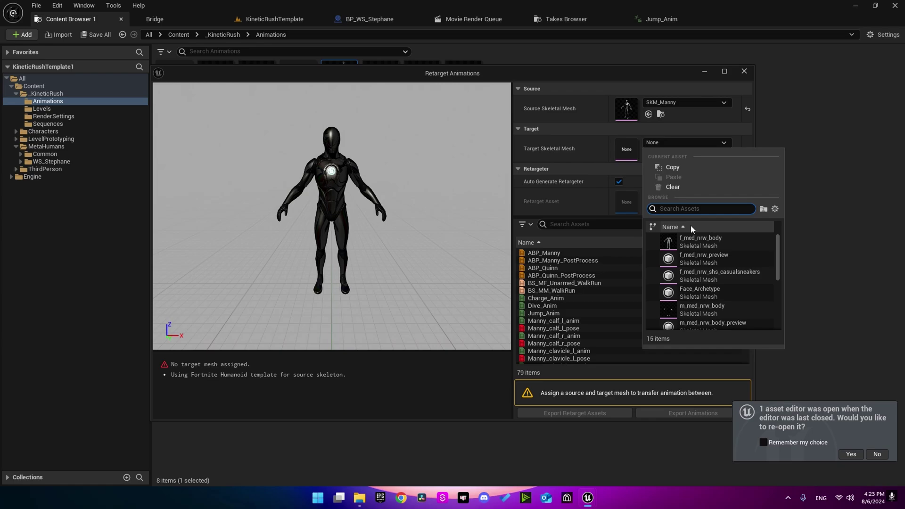
left_click(709, 309)
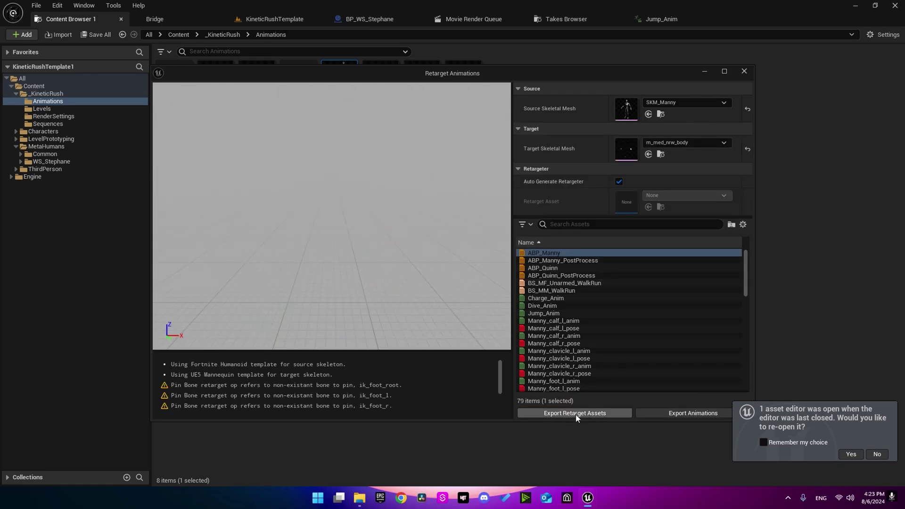
left_click(601, 415)
right_click(419, 229)
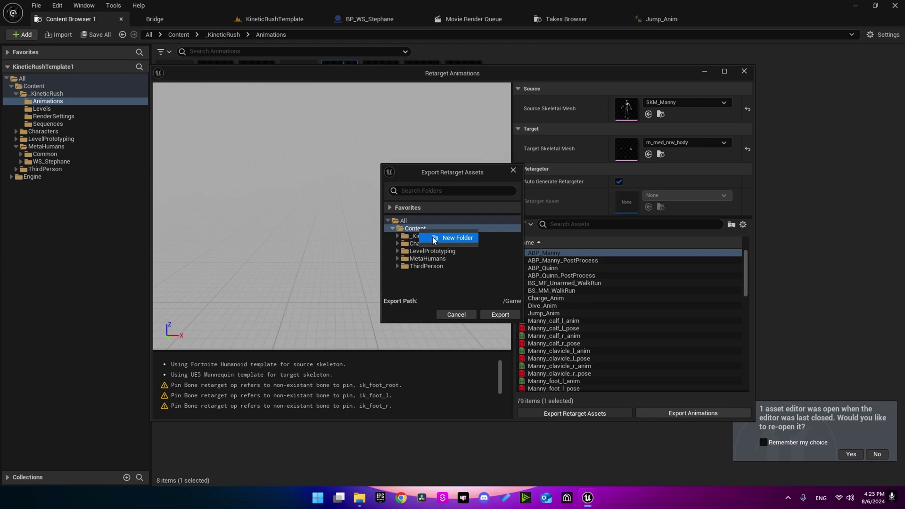
left_click(438, 237)
type("_WM")
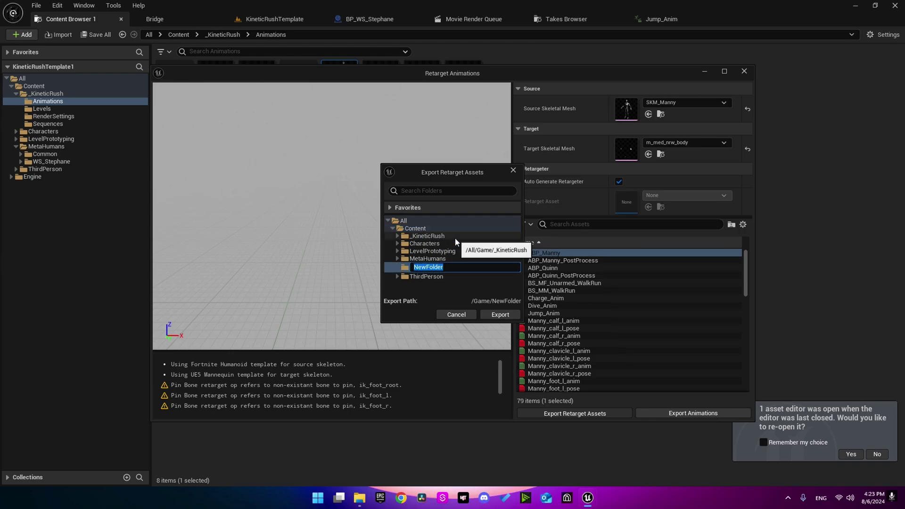
key("Return")
Export the retarget assets into _WM and preview Jump_Anim in RTG_AutoGenerated.
left_click(500, 315)
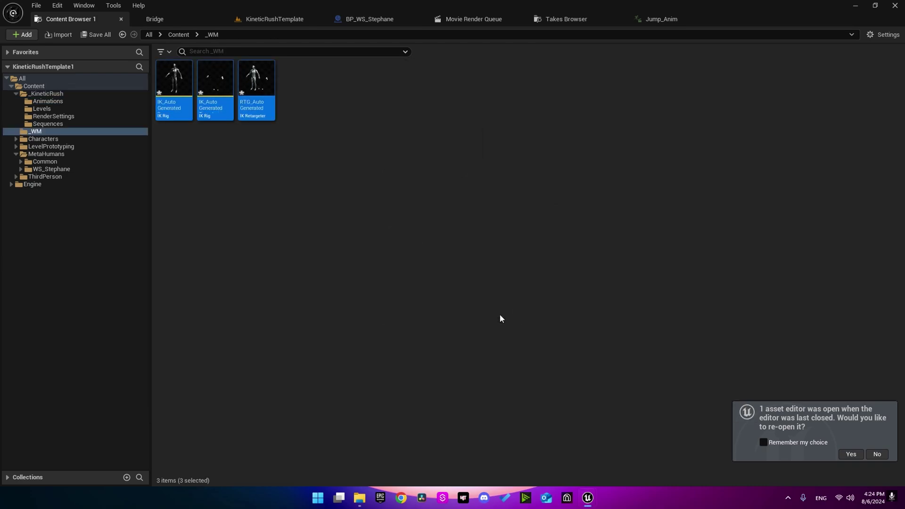
left_click(328, 237)
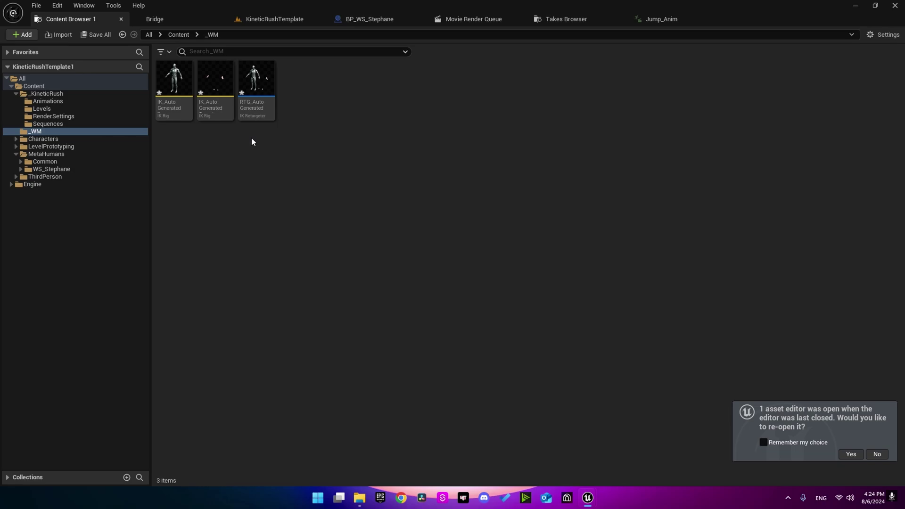
double_click(255, 92)
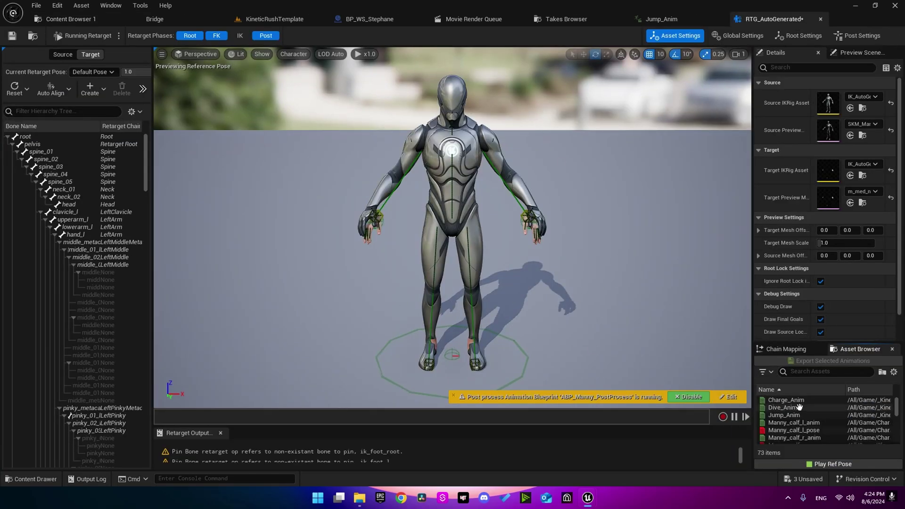
left_click(783, 414)
left_click_drag(385, 419, 449, 430)
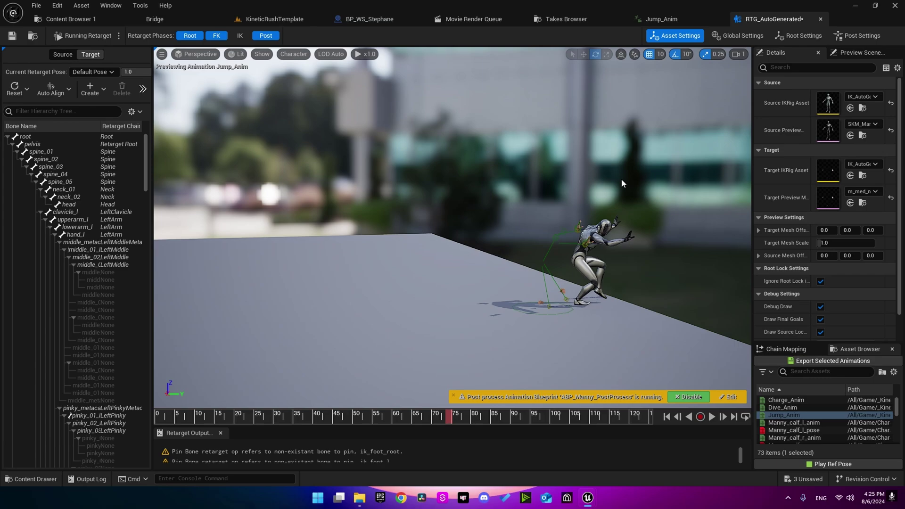
Set the root Blend to Source to 1.0 and scrub the jump to check the pose.
left_click(805, 38)
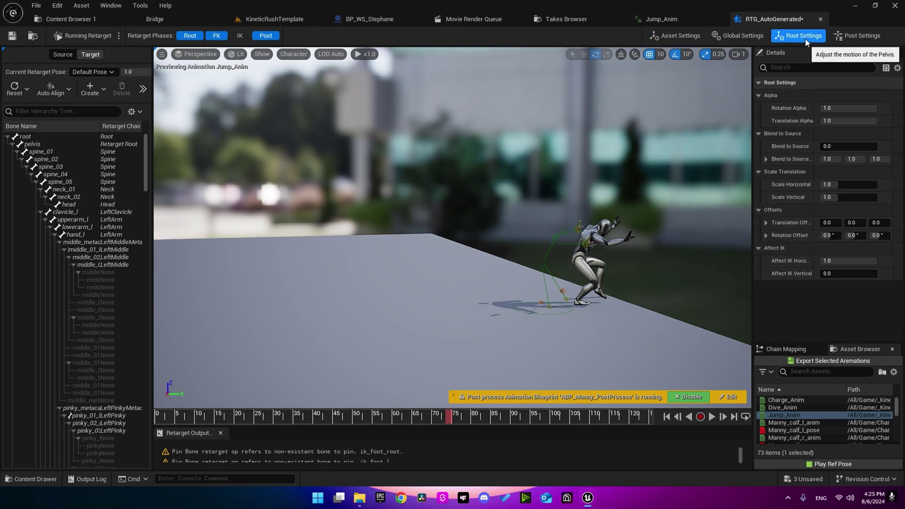
left_click(838, 146)
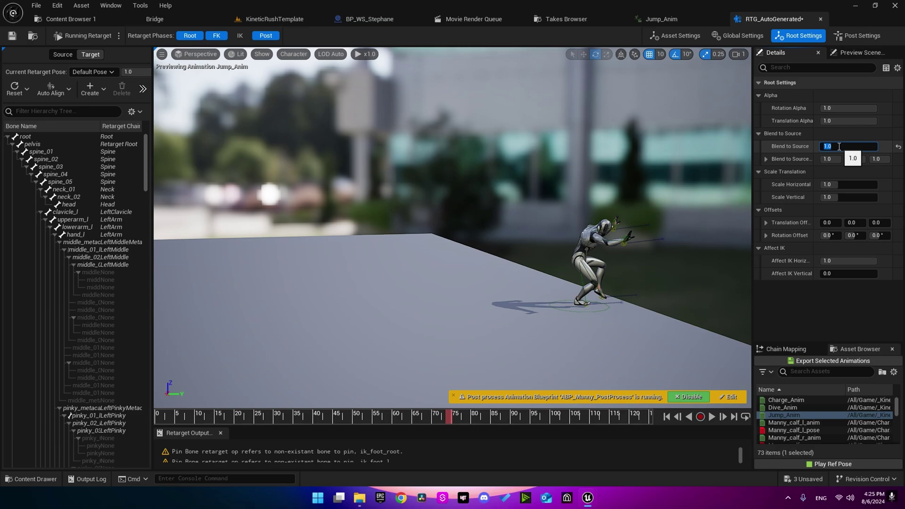
type("1")
key("Return")
left_click(418, 417)
left_click_drag(417, 418, 442, 417)
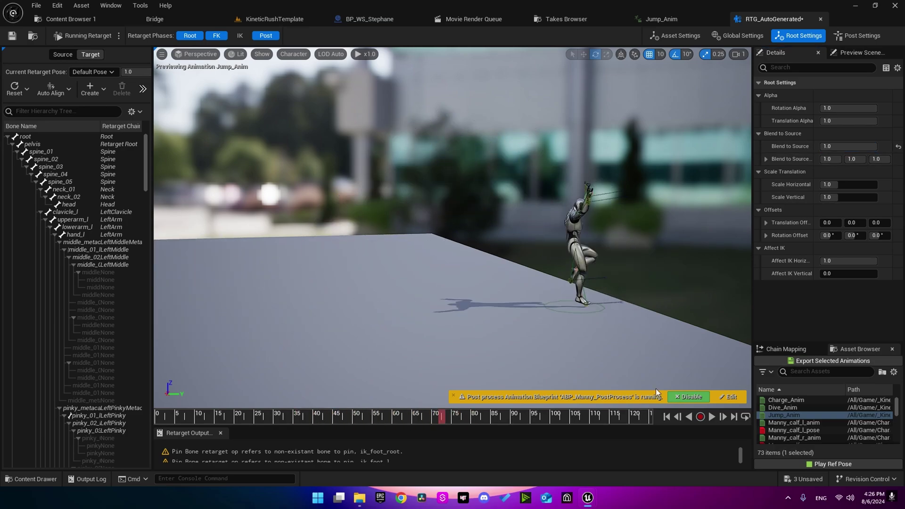
Export the retargeted jump into _WM with prefix MH, creating MH_Jump_Anim.
left_click(822, 361)
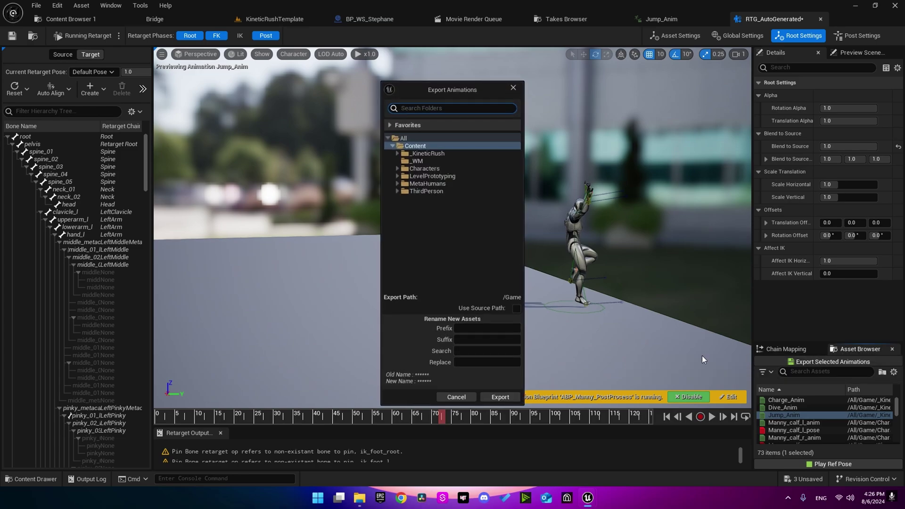
left_click(418, 160)
left_click(468, 327)
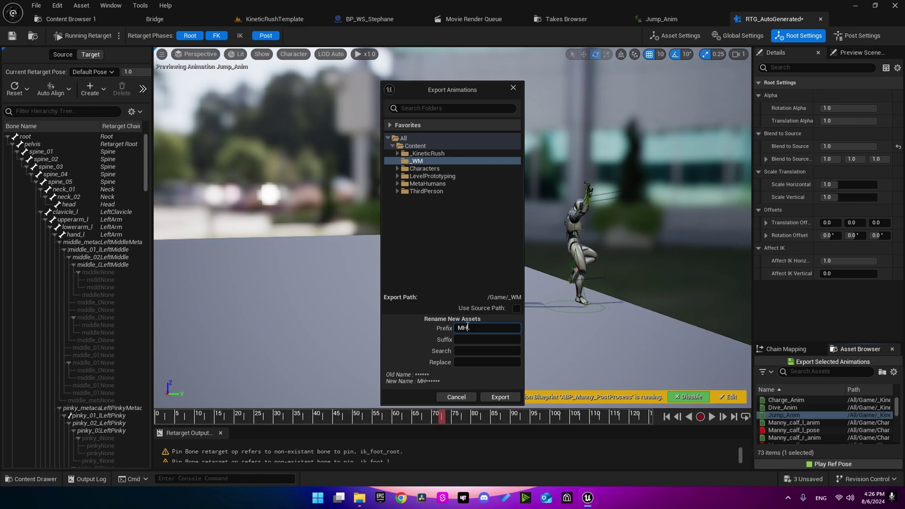
left_click(500, 397)
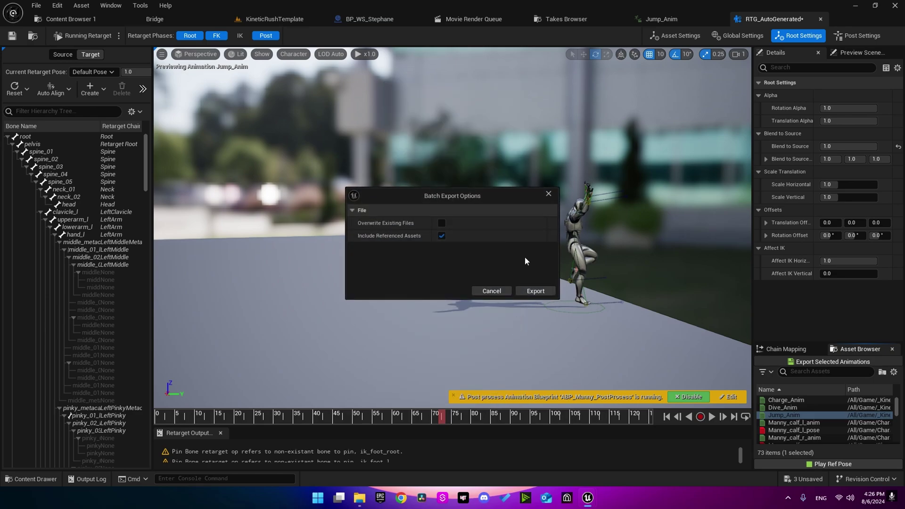
left_click(534, 291)
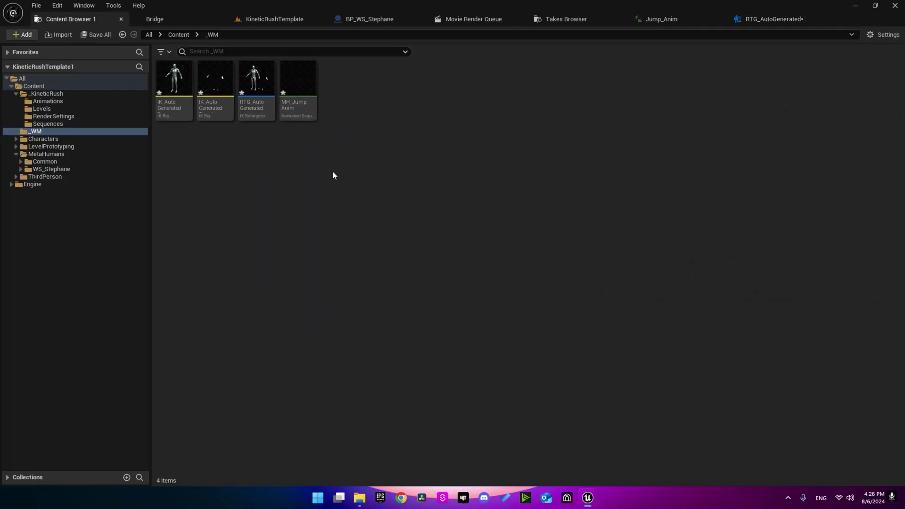
key("Return")
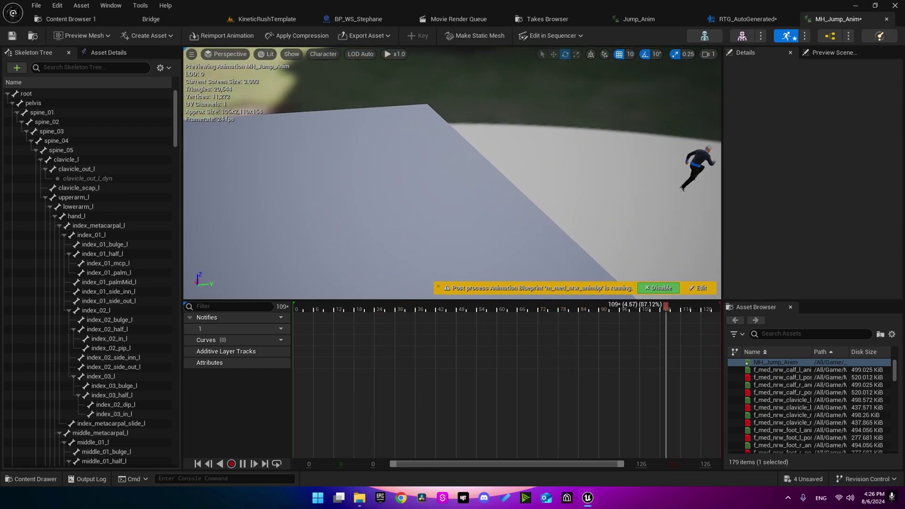
Open KineticRush_Sequence from the Sequences folder.
left_click(81, 20)
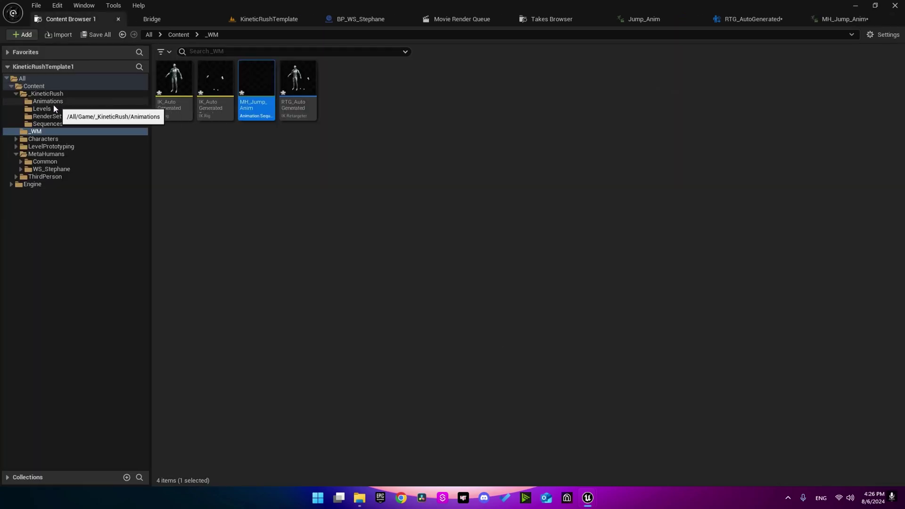
left_click(51, 123)
double_click(173, 85)
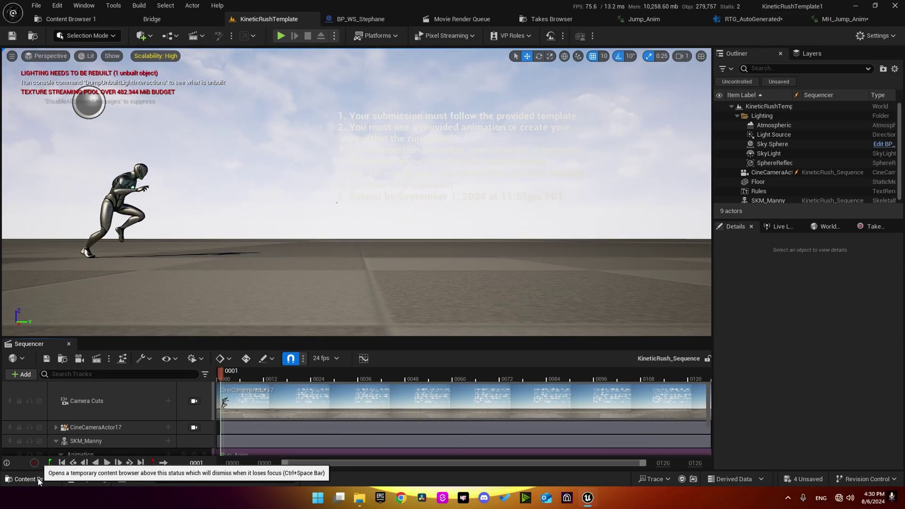
Place BP_WS_Stephane in the level at location 0,0,0 and add it to Sequencer.
left_click(39, 479)
left_click_drag(503, 381, 420, 277)
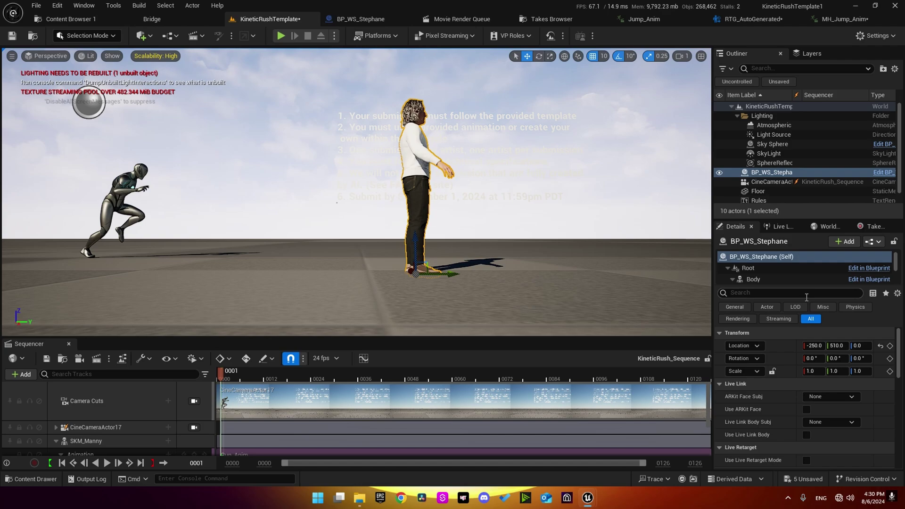
left_click(880, 346)
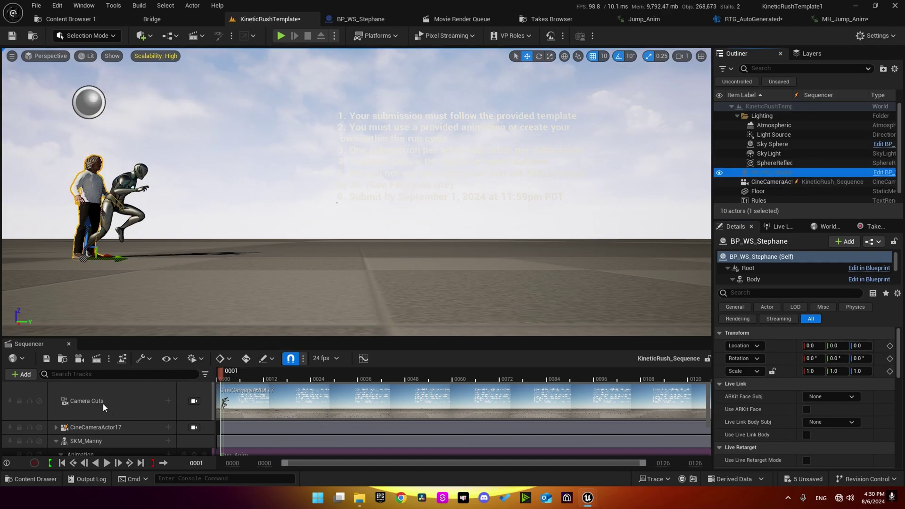
left_click_drag(102, 403, 104, 403)
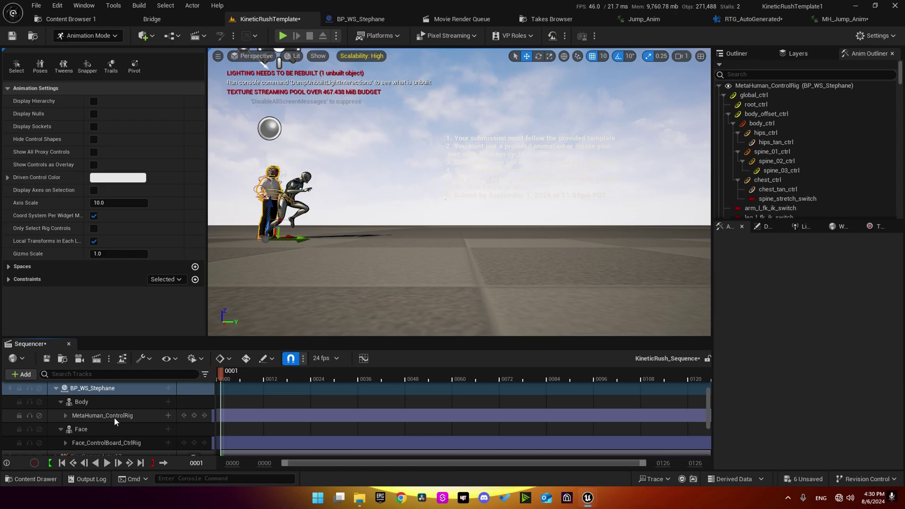
Delete the MetaHuman_ControlRig and Face_ControlBoard tracks and move the playhead to frame 0.
left_click(114, 417)
left_click(108, 443, "ctrl")
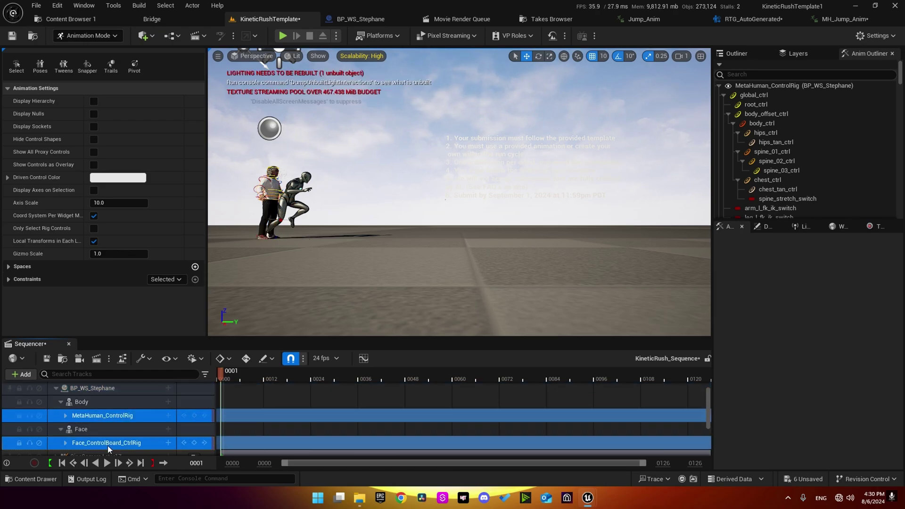
key("Delete")
left_click(198, 462)
key("Return")
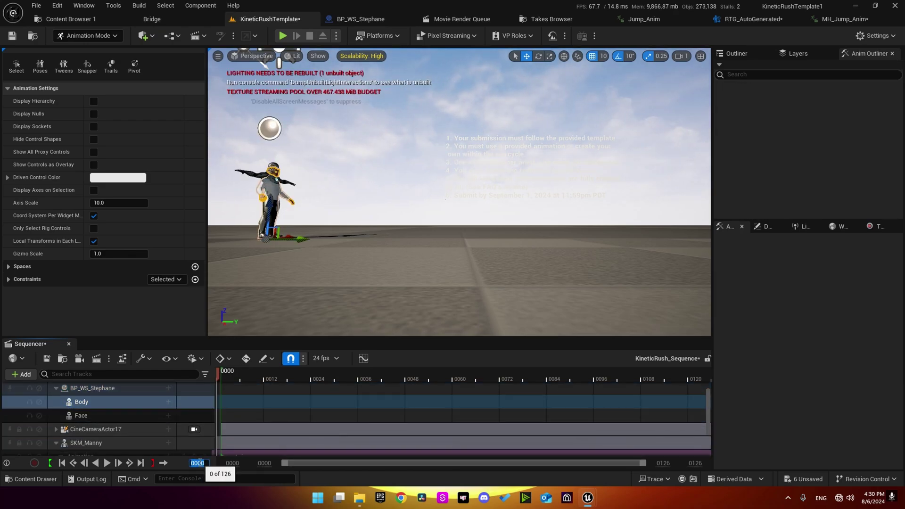
Add an Animation track to the Body playing MH_Jump_Anim.
left_click(169, 403)
mouse_move(229, 40)
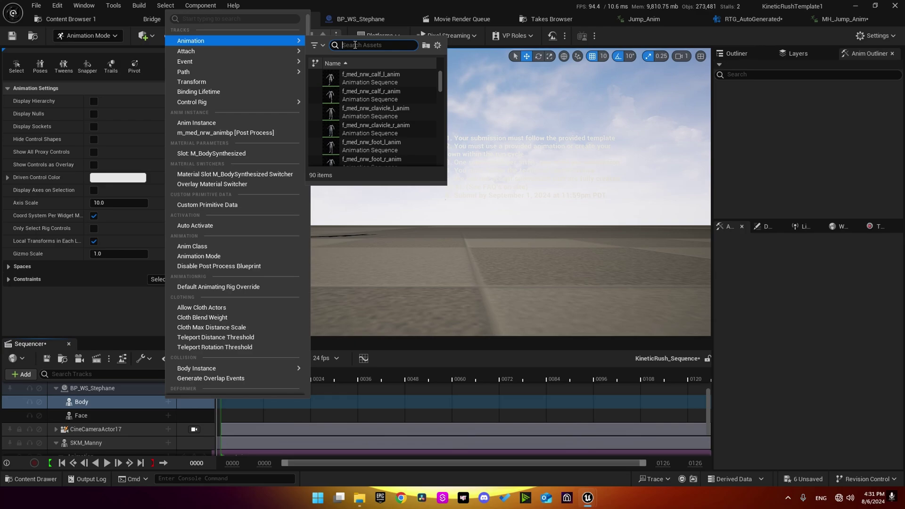
type("MH")
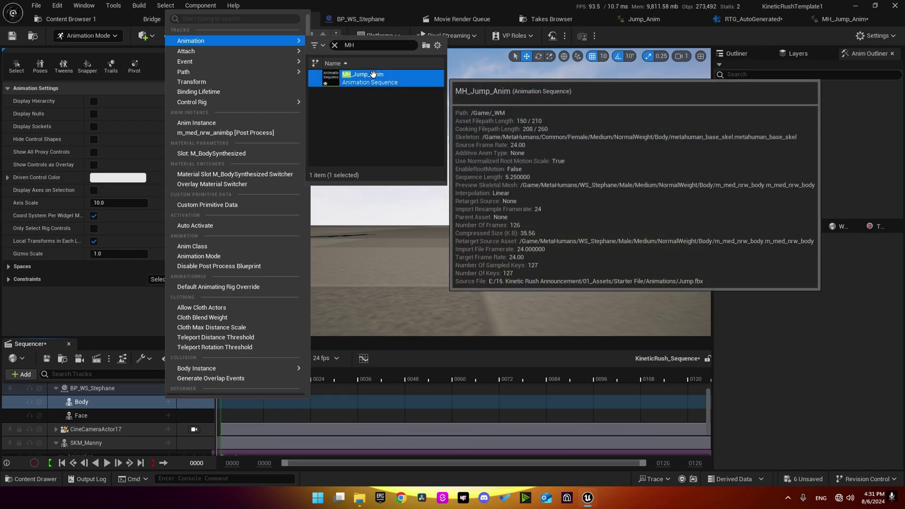
left_click(393, 85)
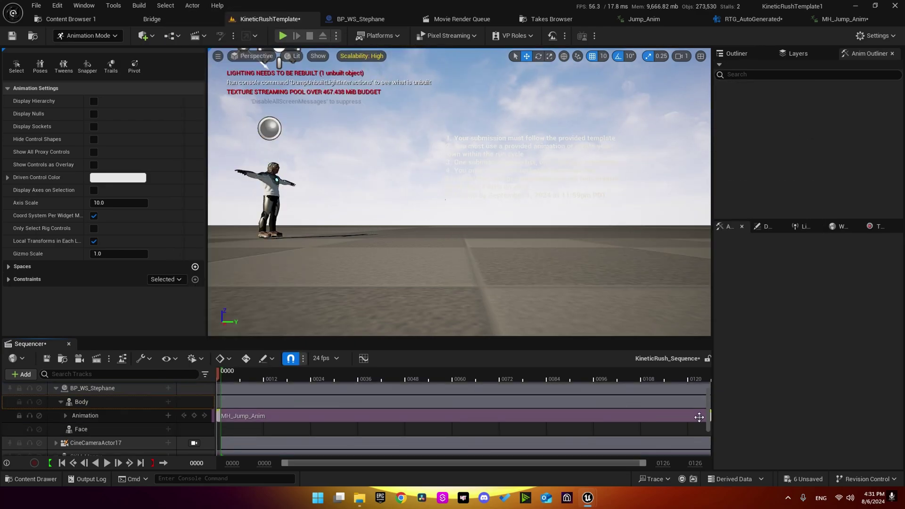
Swap SKM_Manny's Run_Anim section for Jump_Anim in the section properties.
scroll(710, 423, "down", 3)
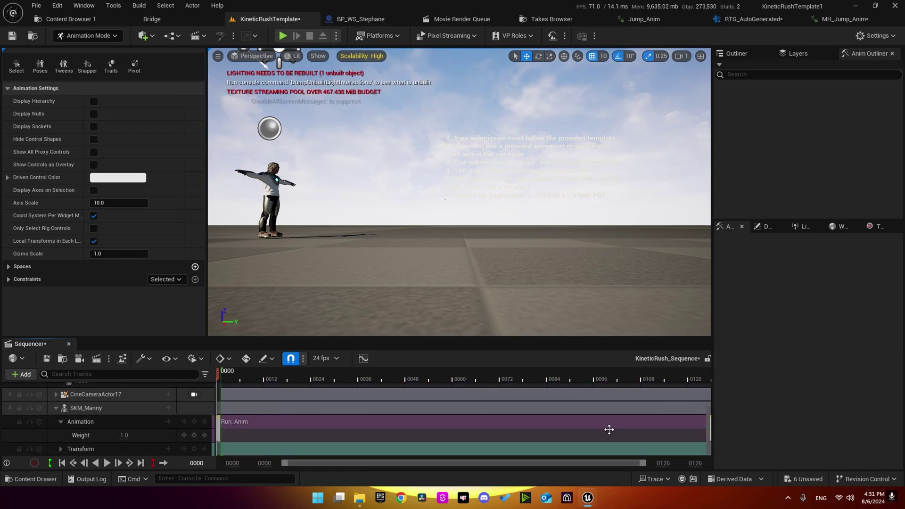
left_click(108, 409)
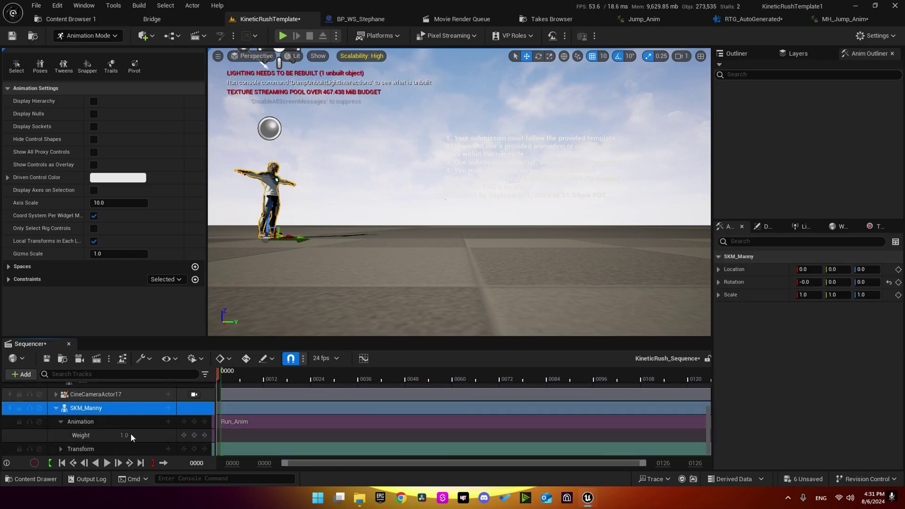
right_click(266, 424)
mouse_move(330, 144)
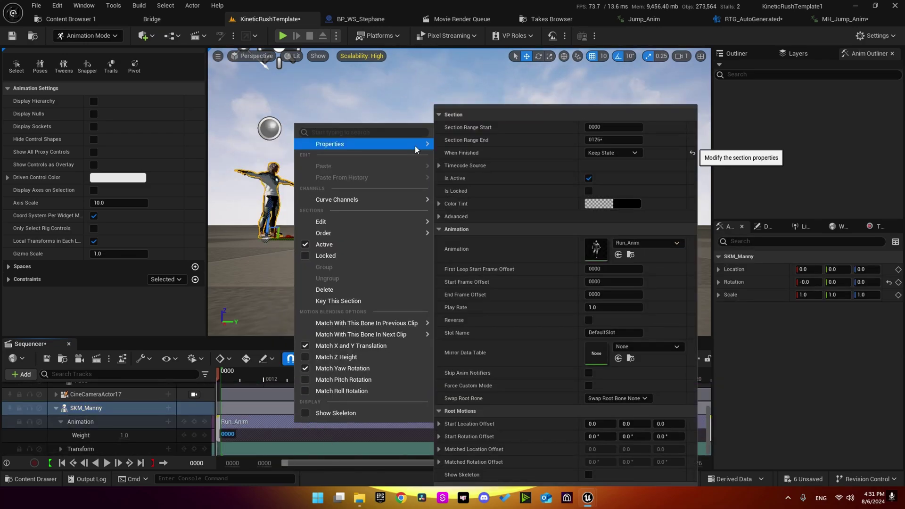
left_click(654, 242)
type("jump")
left_click(676, 371)
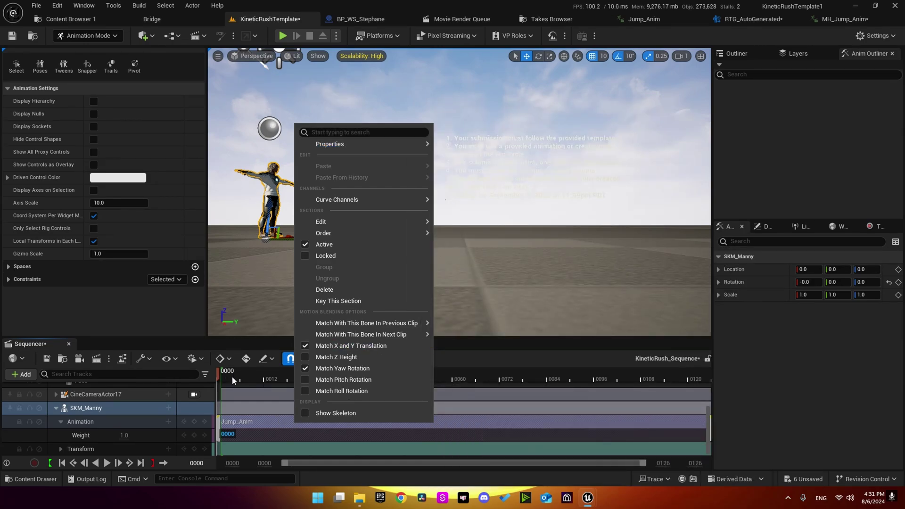
left_click(230, 376)
Lock the view to the Camera Cuts camera and play the sequence from frame 1.
scroll(195, 417, "up", 3)
left_click(195, 410)
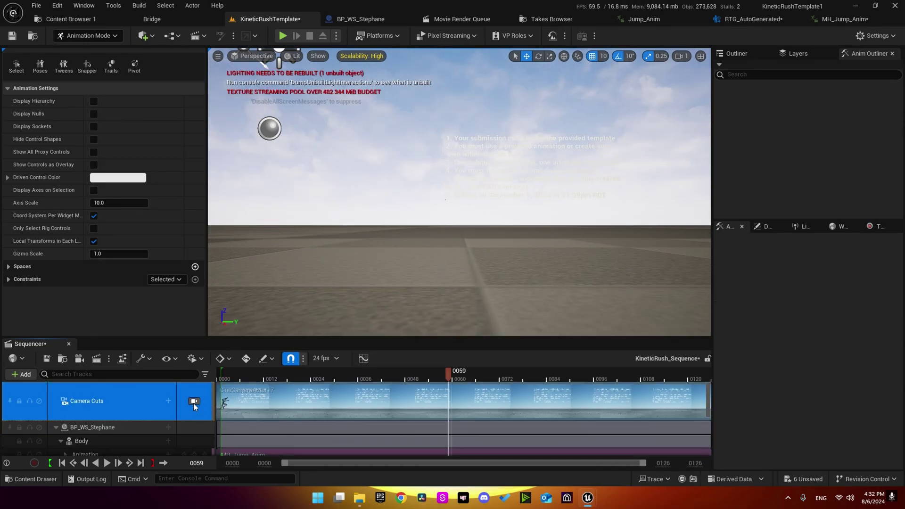
left_click(194, 403)
left_click_drag(448, 375, 230, 380)
key("space")
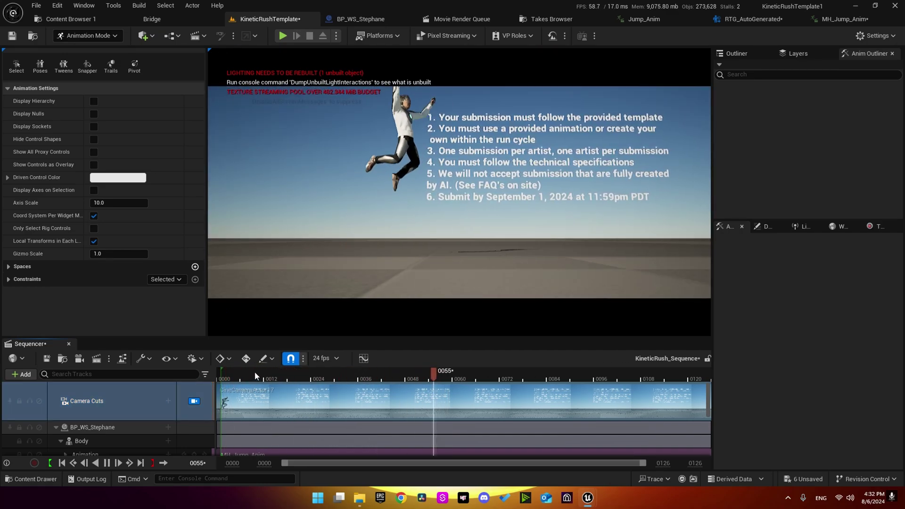
key("ctrl+Up")
key("space")
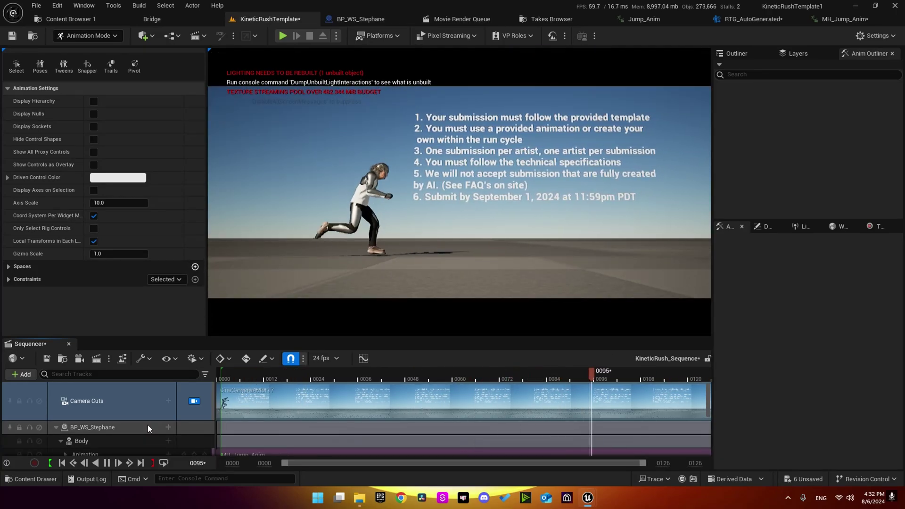
key("space")
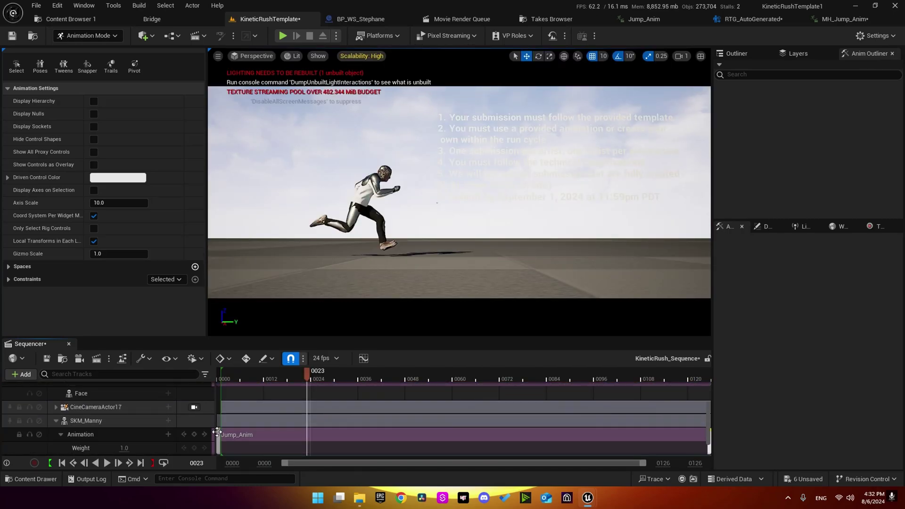
left_click(102, 423)
scroll(101, 422, "up", 2)
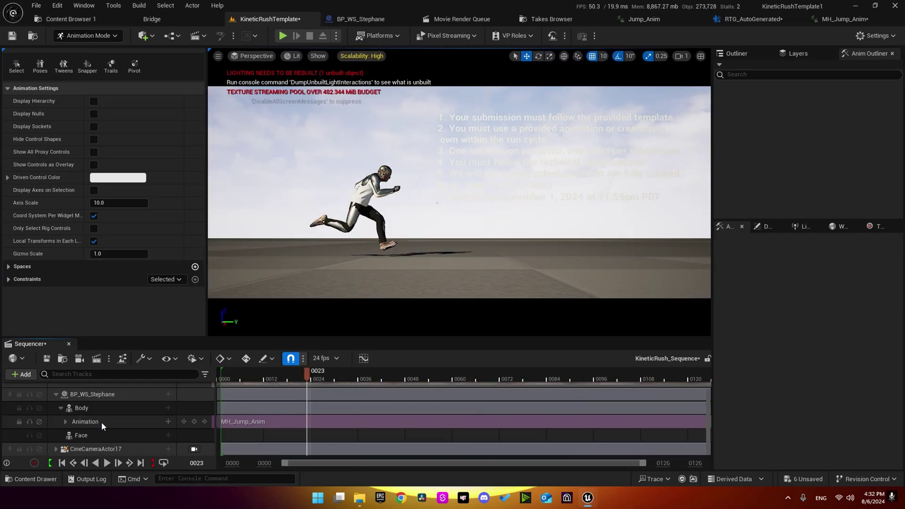
left_click_drag(323, 379, 256, 380)
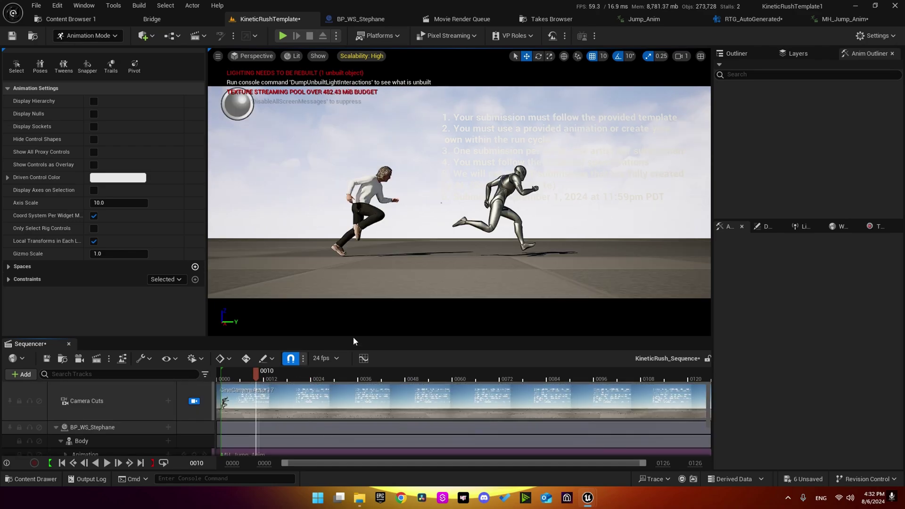
left_click(493, 207)
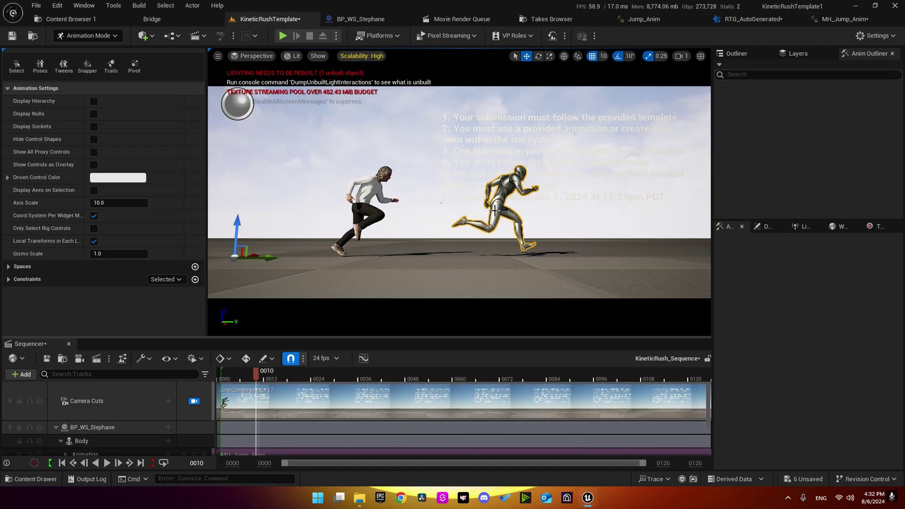
key("space")
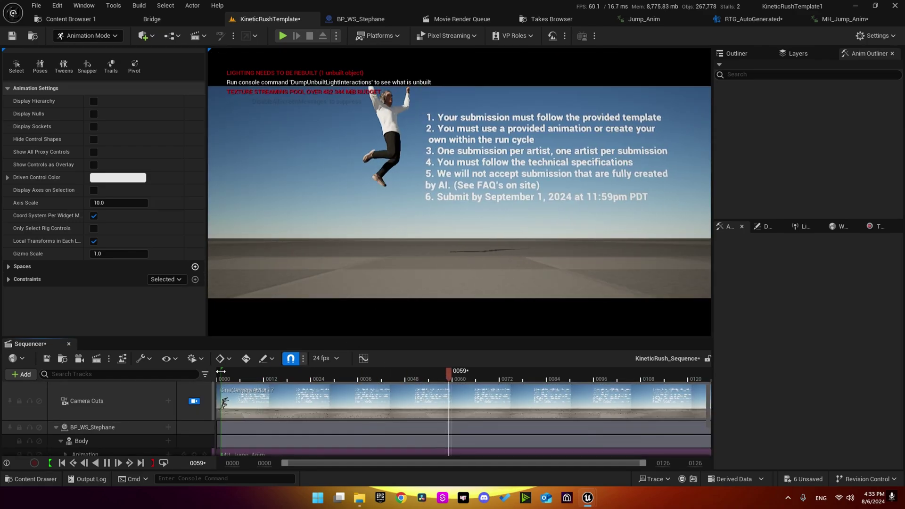